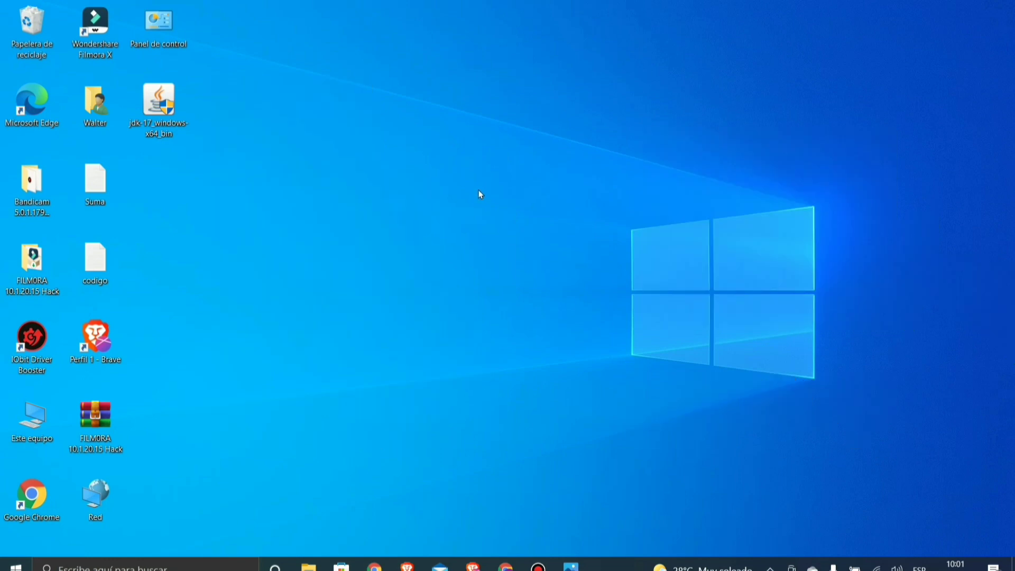
Set the "WhatsApp Image 2020-07-30" picture from the itachi folder as the desktop background in the personalization settings, and return to the desktop.
right_click(477, 249)
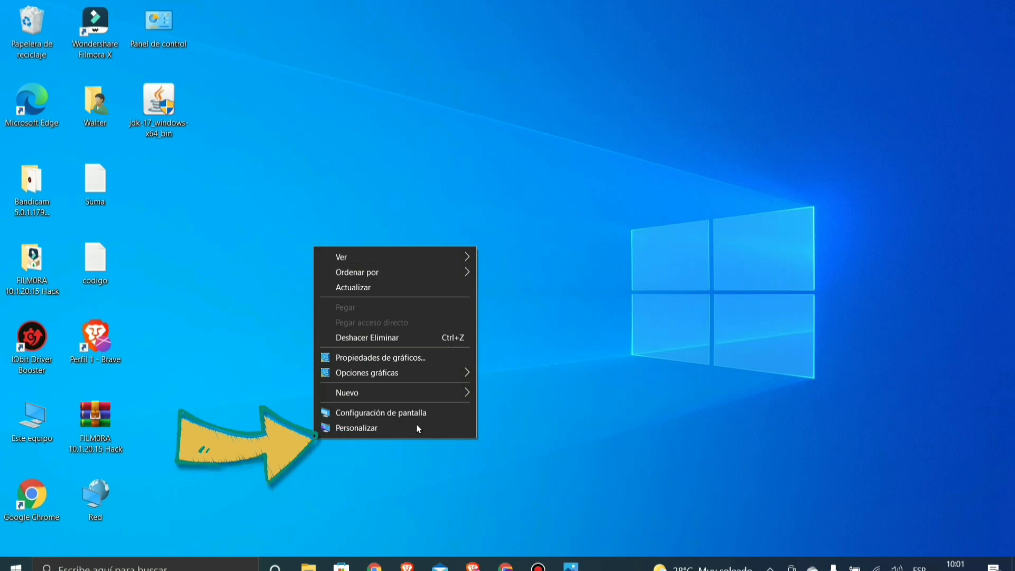
click(387, 428)
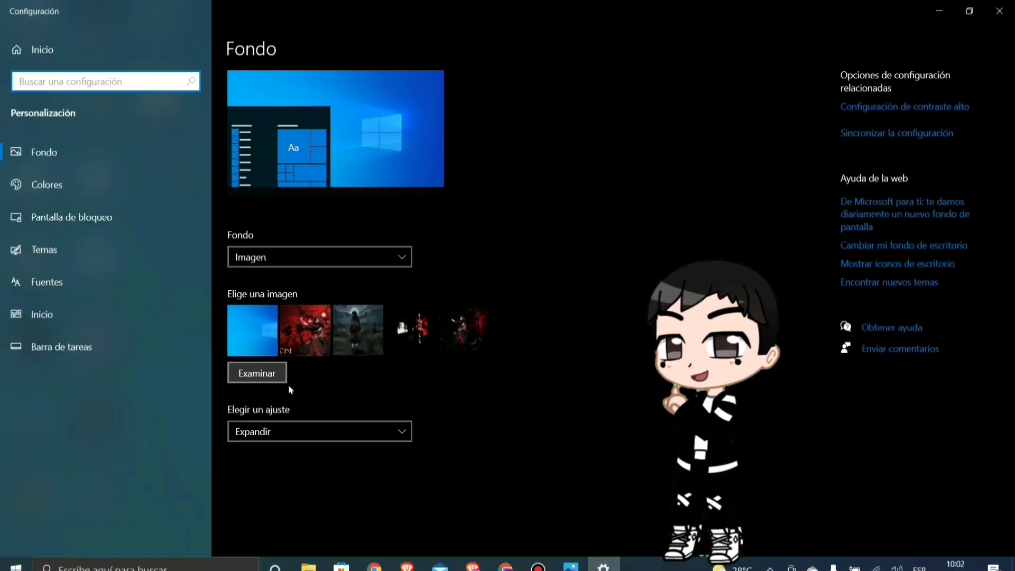
click(260, 373)
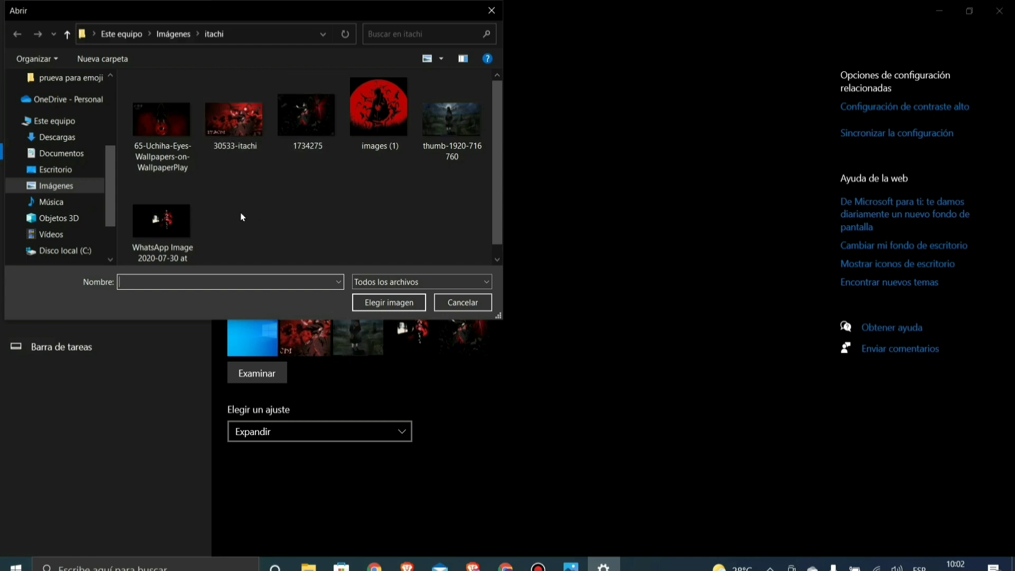
click(159, 224)
click(384, 305)
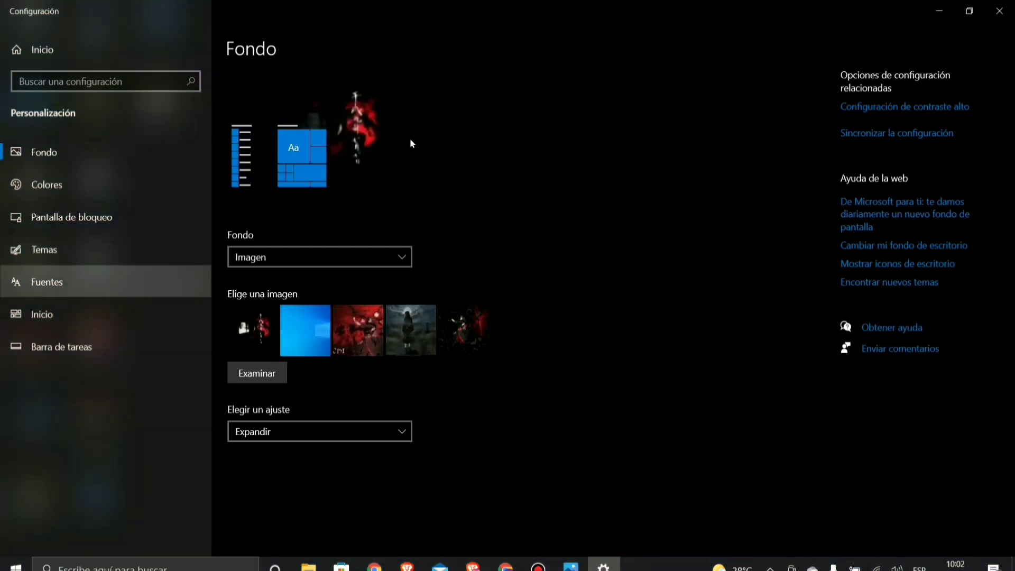
click(940, 11)
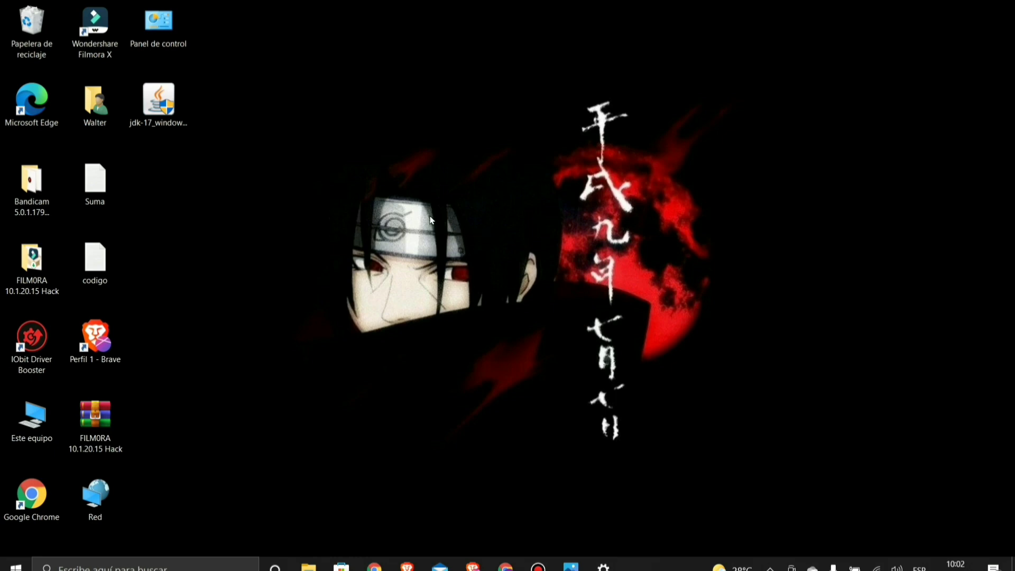
Set the moonlit graveyard picture as the background for monitor 2 only, and return to the desktop.
right_click(453, 242)
click(601, 566)
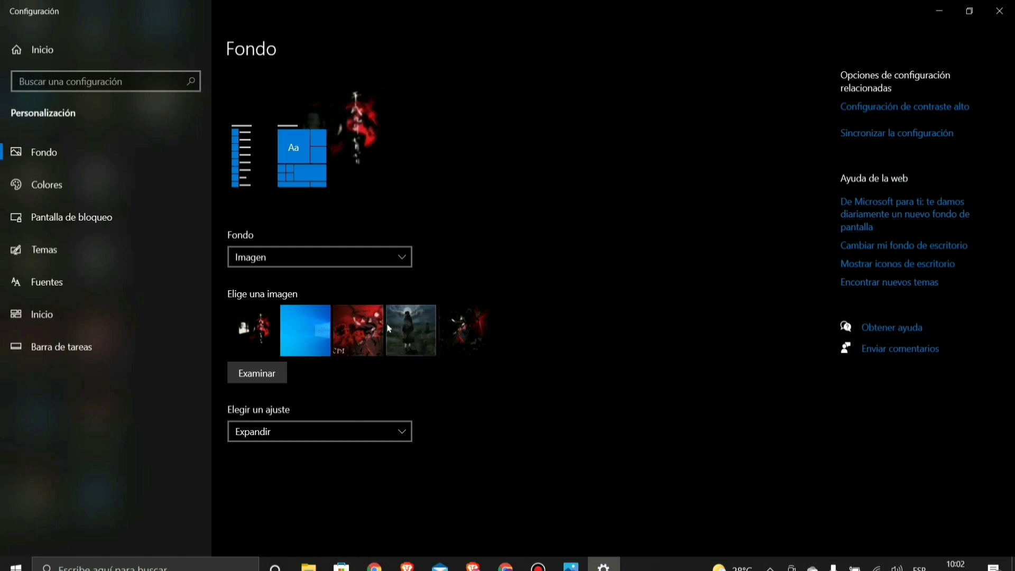
right_click(408, 328)
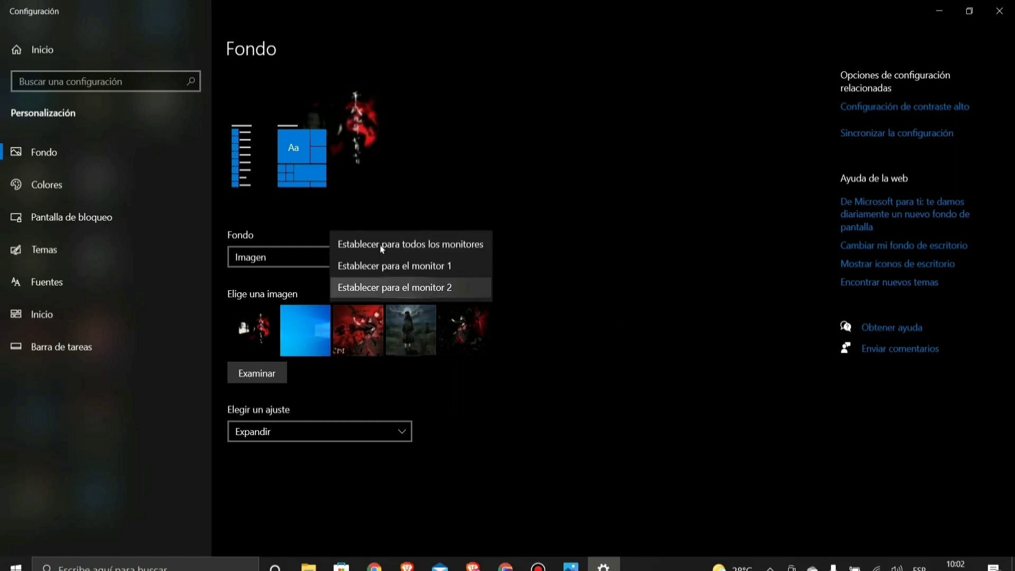
click(428, 285)
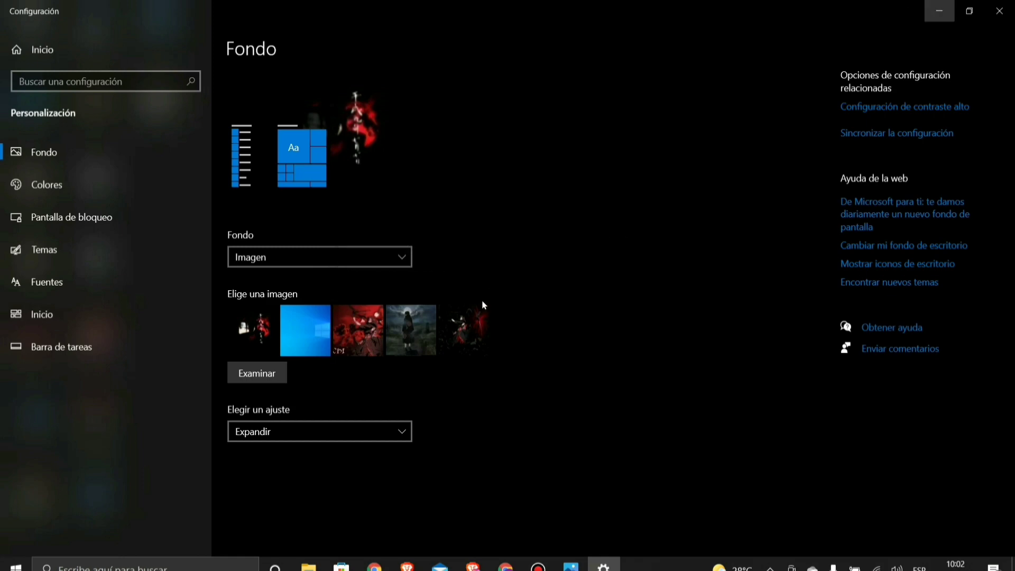
click(939, 12)
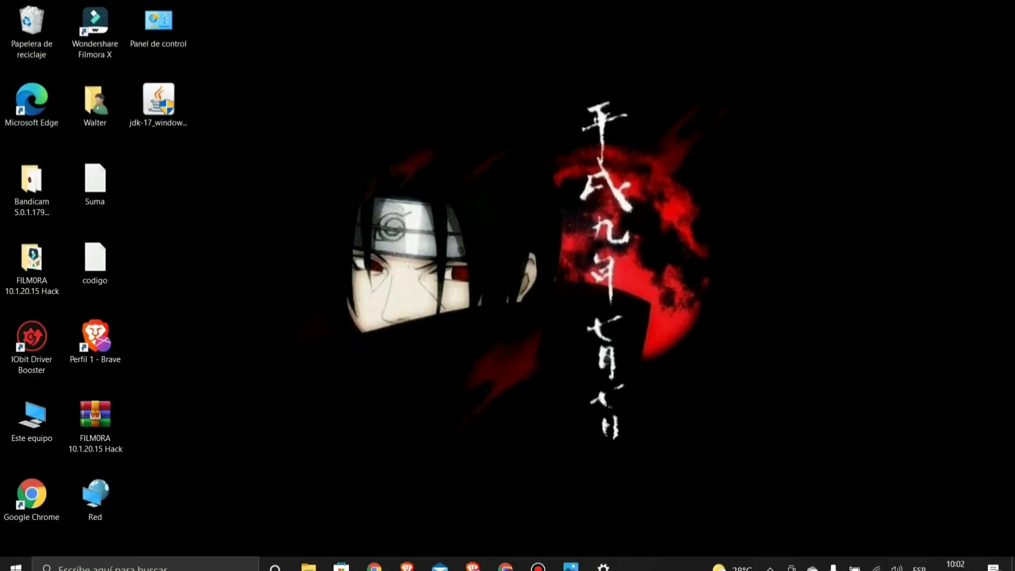
Reopen the background settings and set the moonlit graveyard picture for monitor 1, returning to the desktop.
click(572, 567)
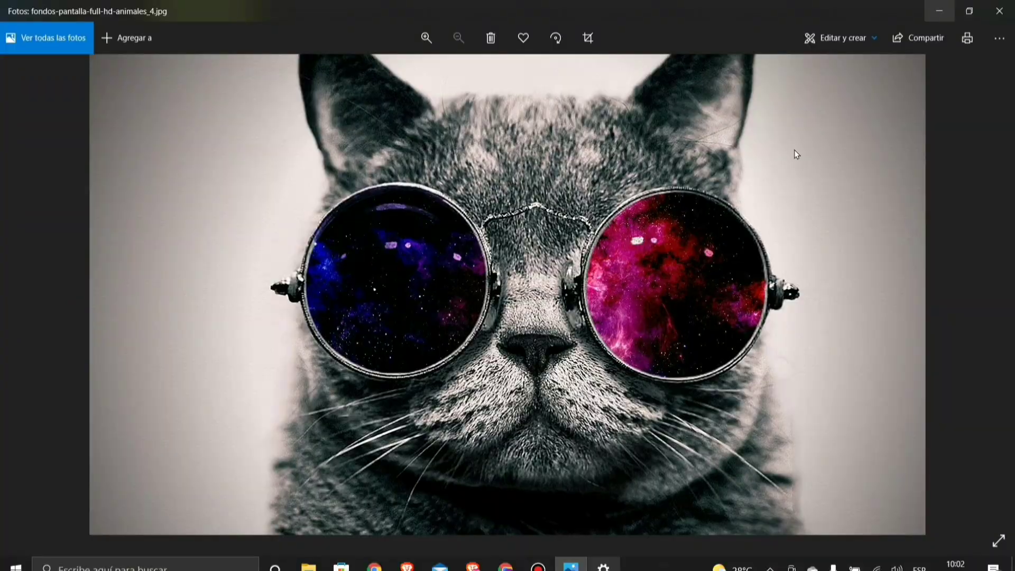
click(603, 567)
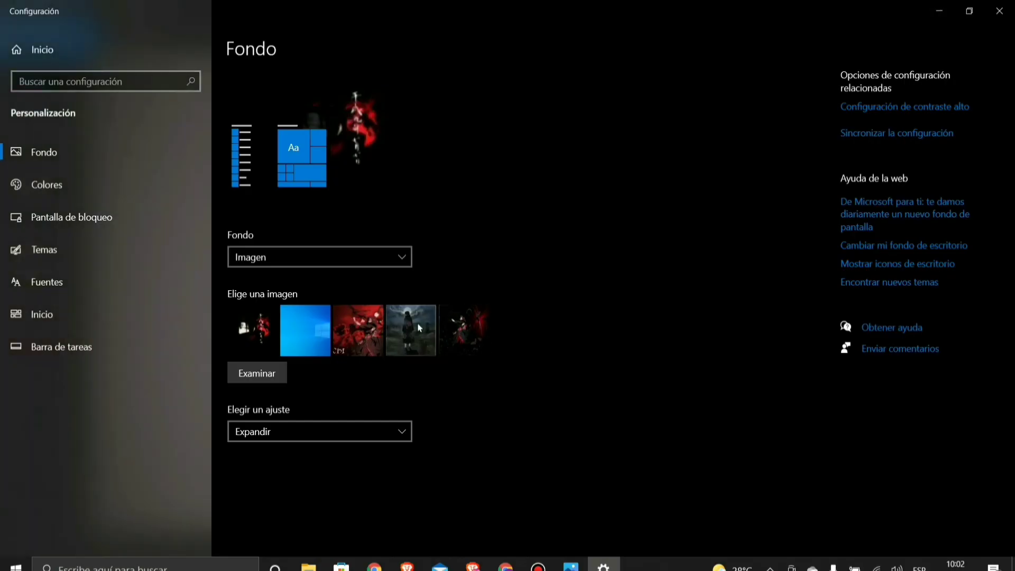
right_click(421, 331)
click(422, 268)
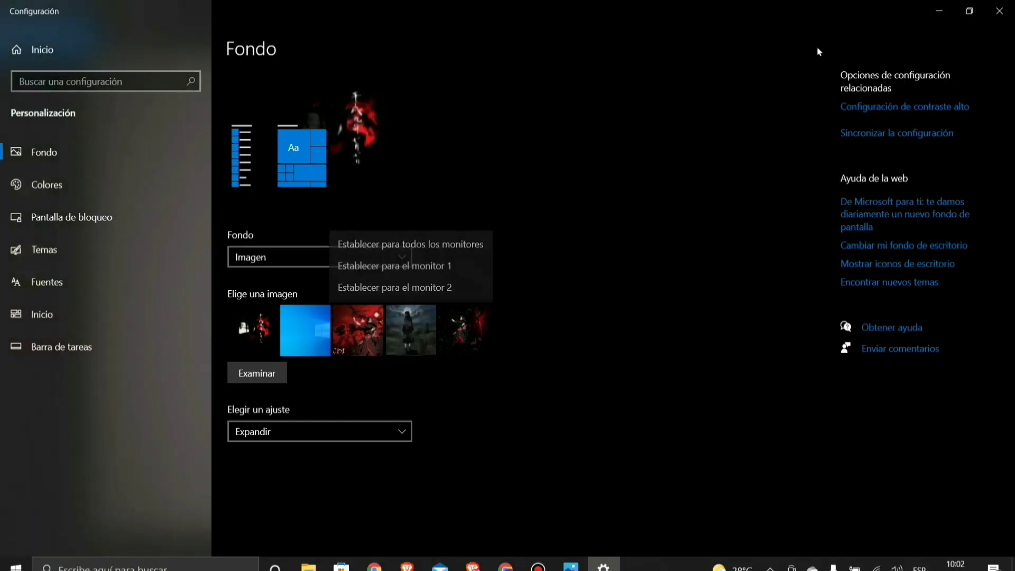
click(940, 12)
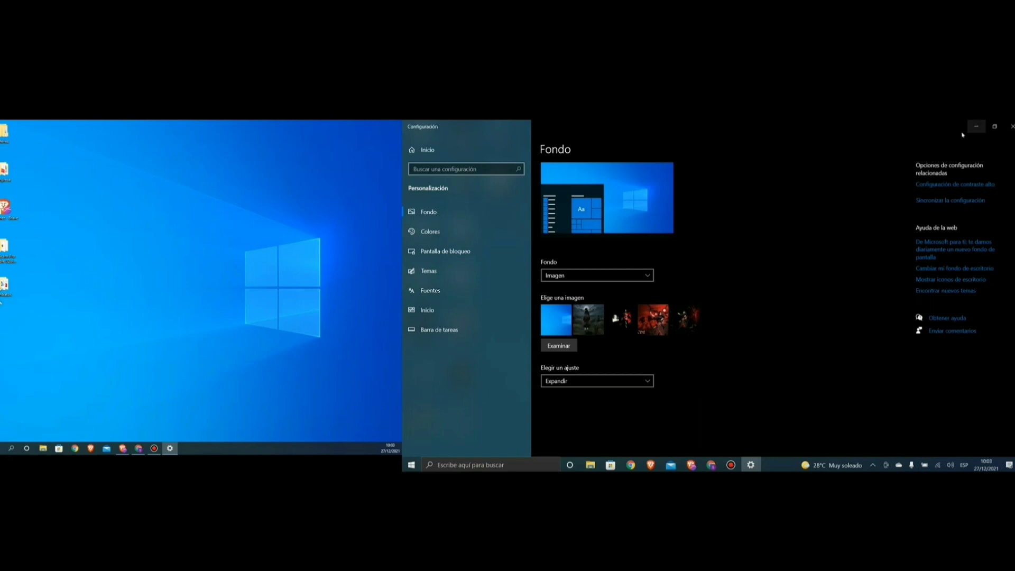
Open the personalization settings from the notebook's desktop and set the moonlit graveyard picture as the background for monitor 1.
click(977, 126)
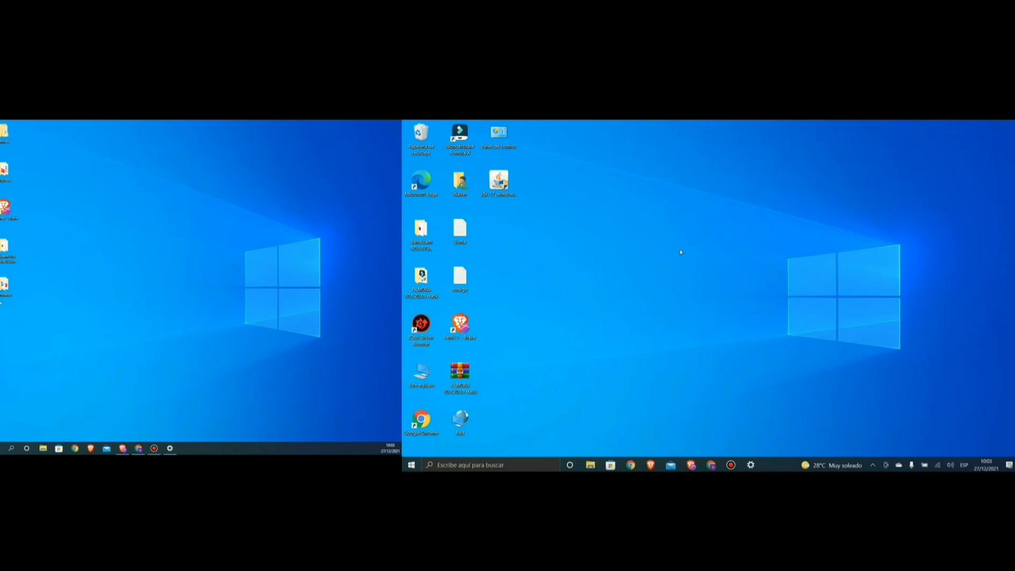
right_click(617, 283)
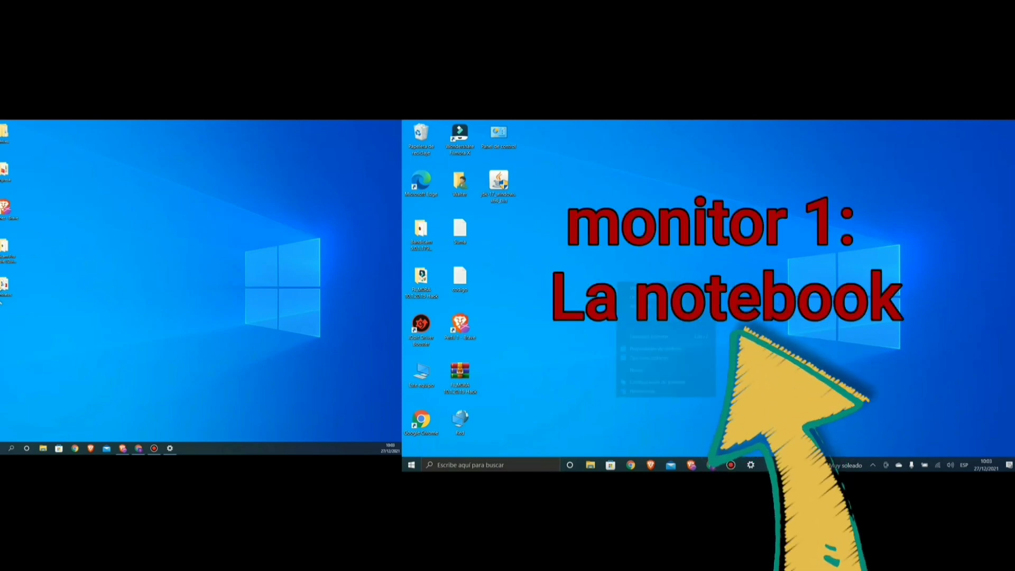
click(642, 391)
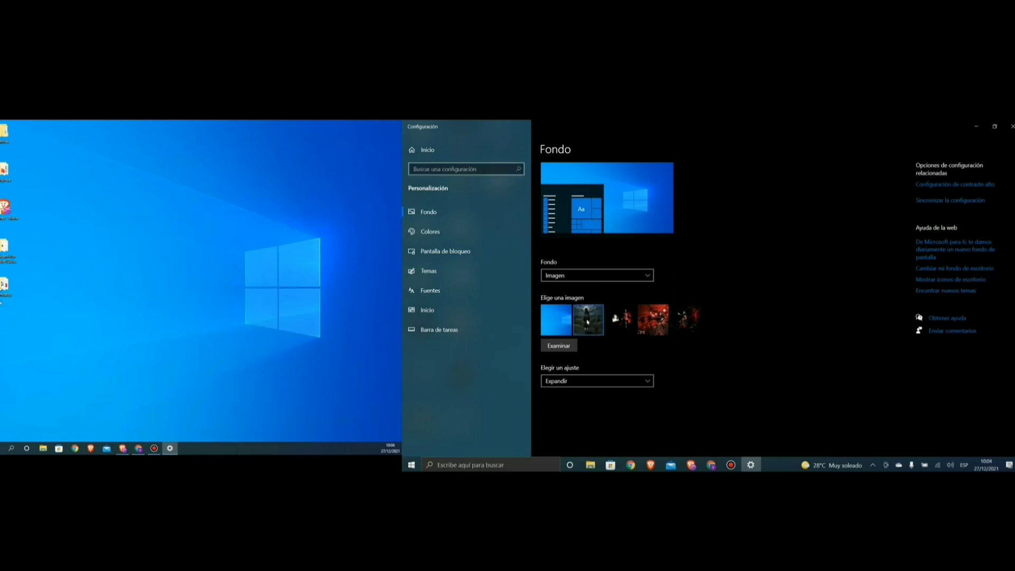
click(587, 321)
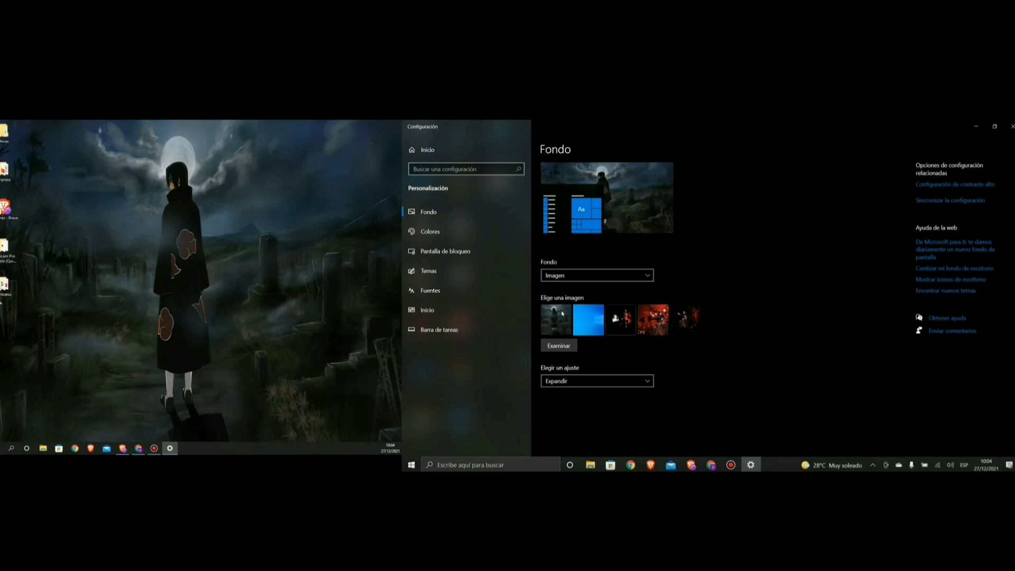
right_click(559, 328)
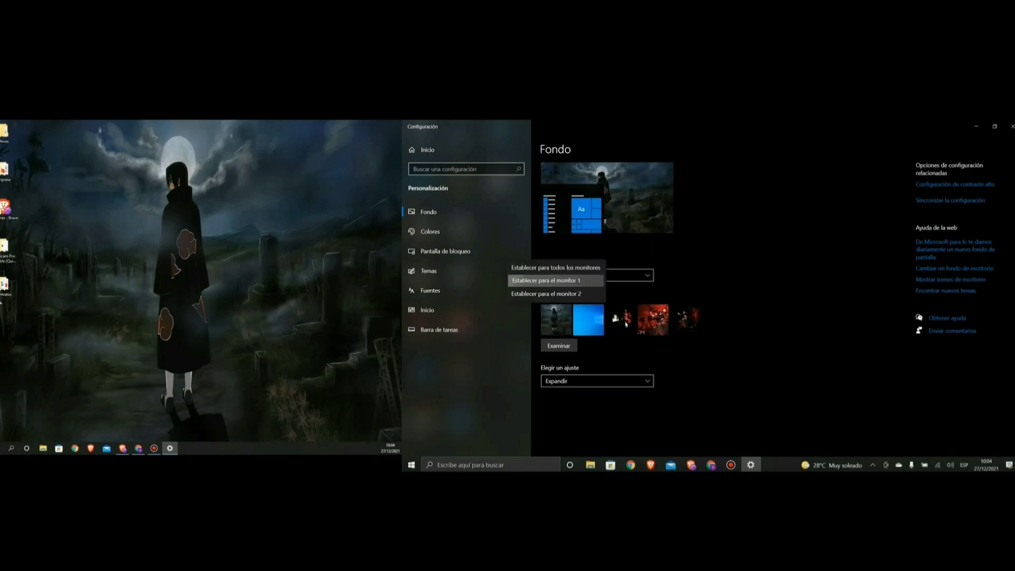
Set the black Itachi portrait with the red moon as the background for monitor 2, and check both desktops.
click(626, 325)
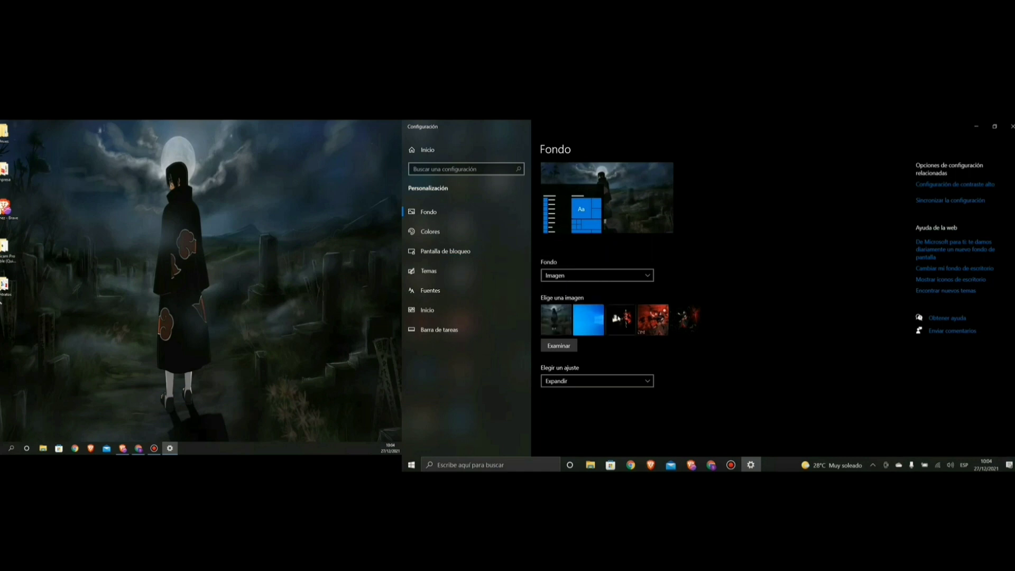
right_click(624, 312)
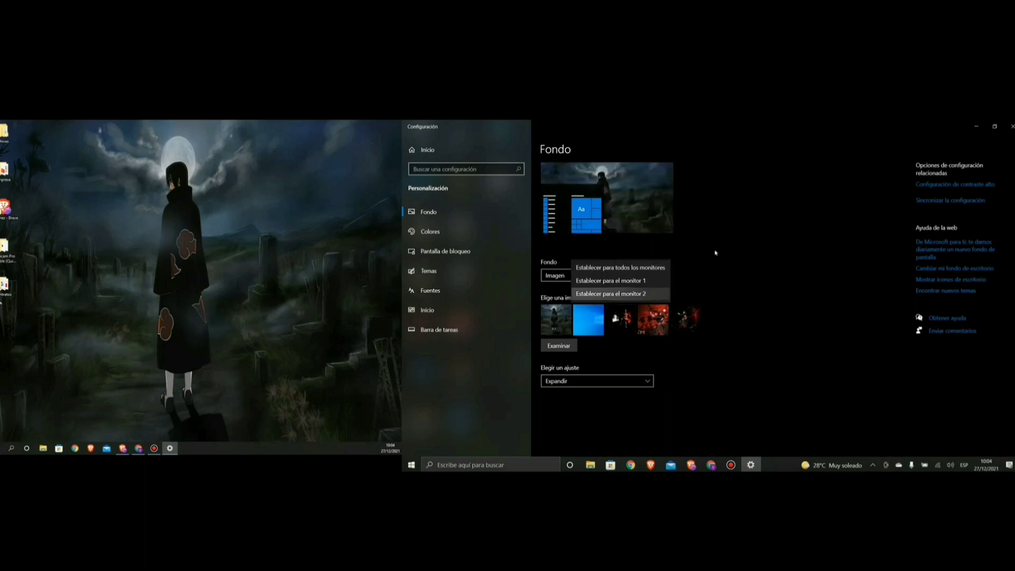
click(976, 130)
click(977, 127)
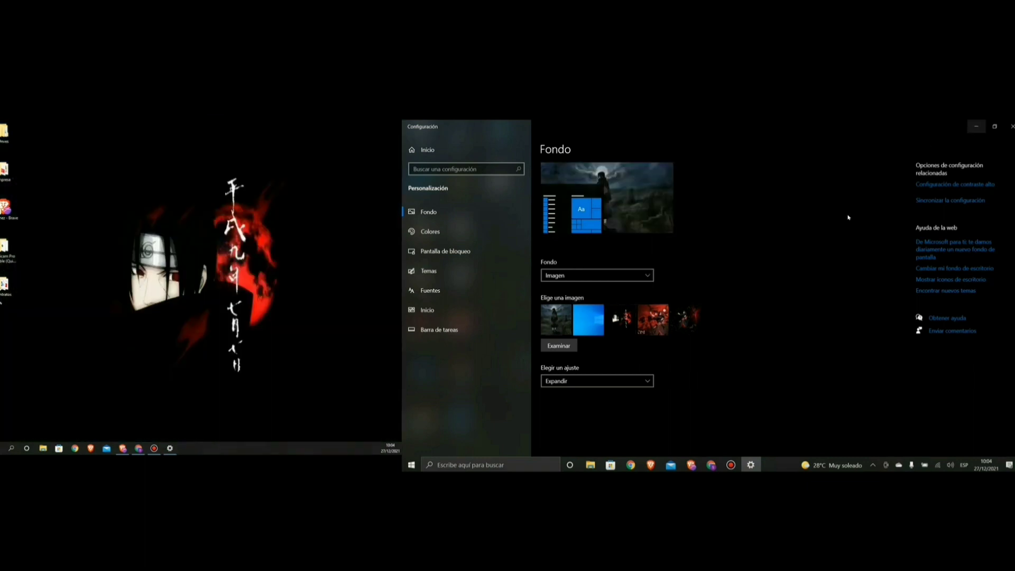
click(636, 181)
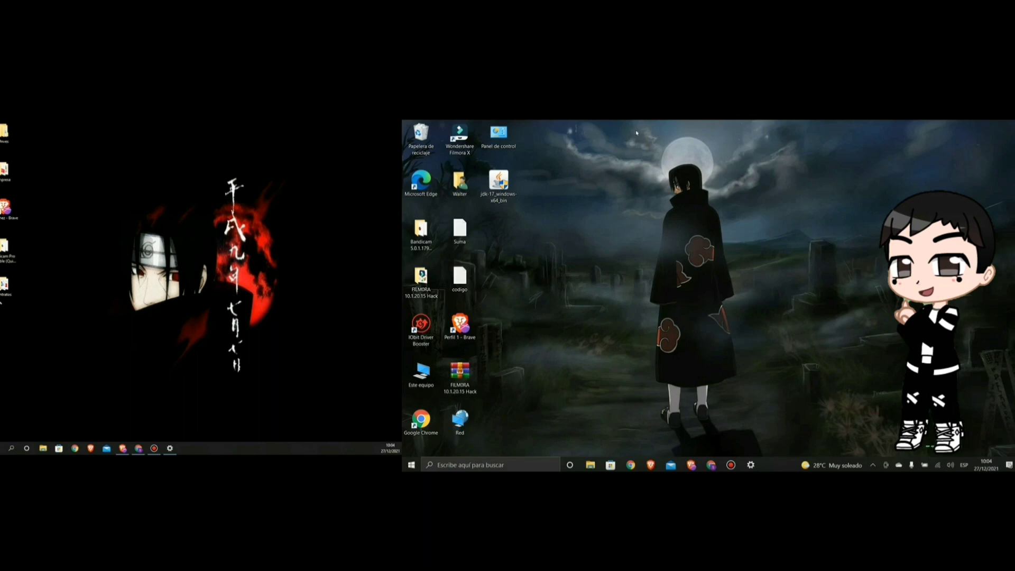
drag(76, 198, 233, 338)
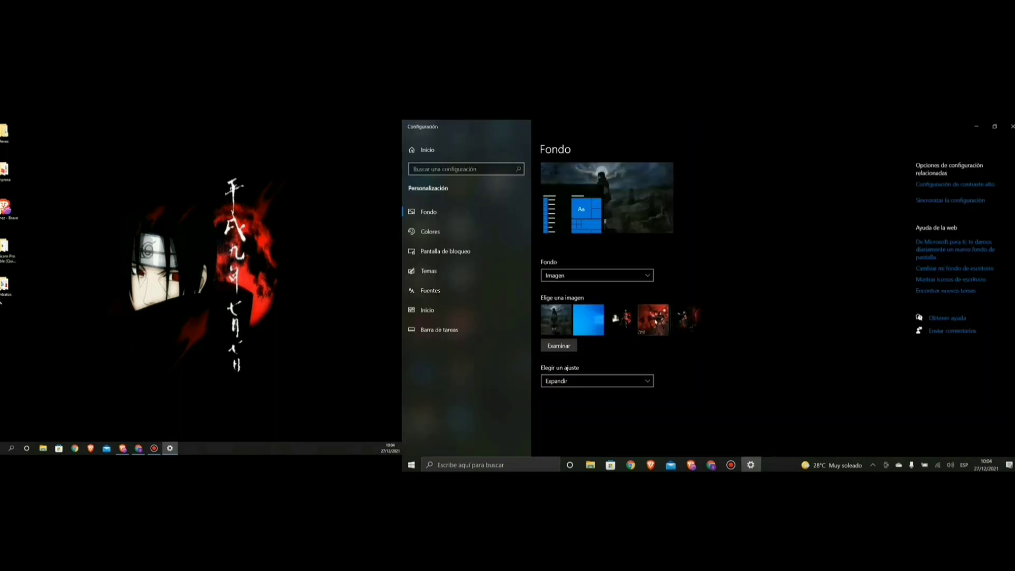
Set the red Itachi picture with the crows as the background for monitor 1, and return to the desktop.
right_click(655, 313)
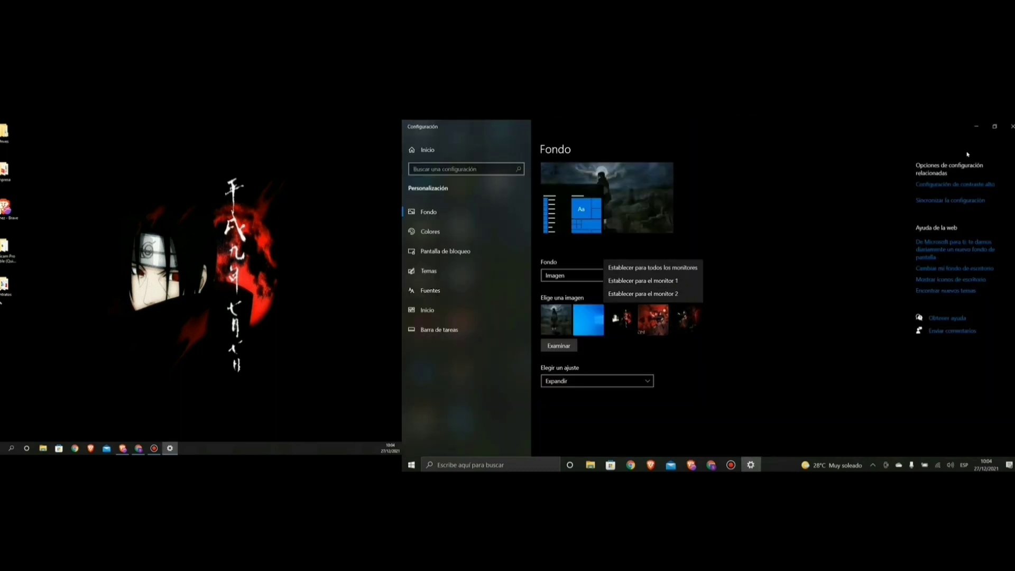
click(977, 130)
click(978, 130)
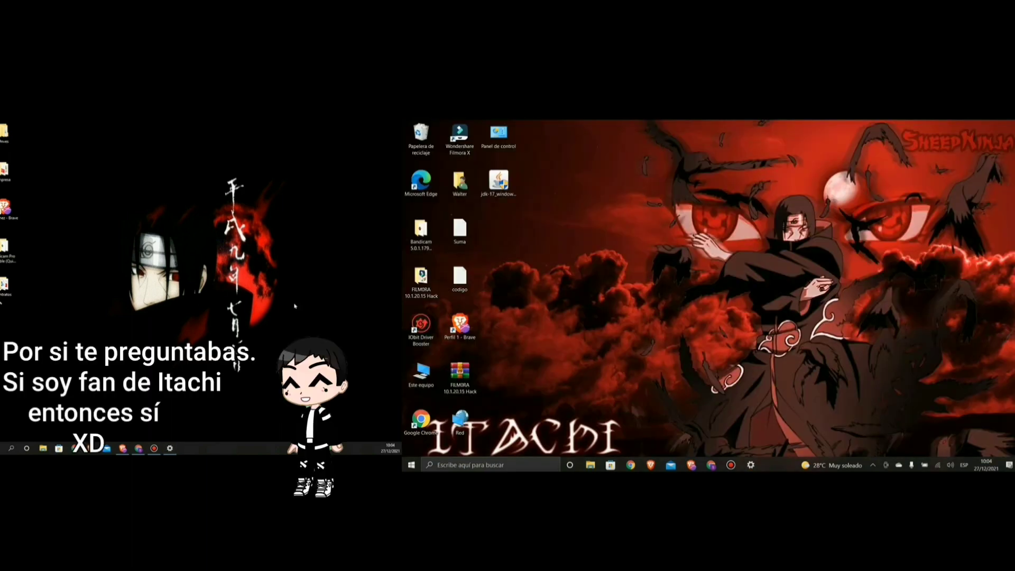
Set the moonlit graveyard picture as the background for monitor 1 again, and check both desktops.
click(751, 465)
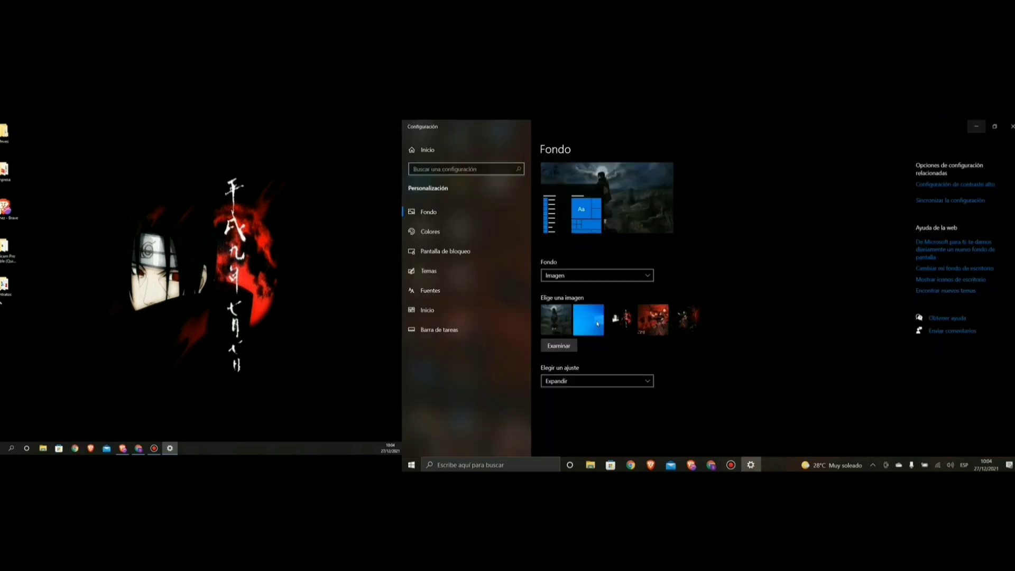
click(654, 320)
right_click(588, 320)
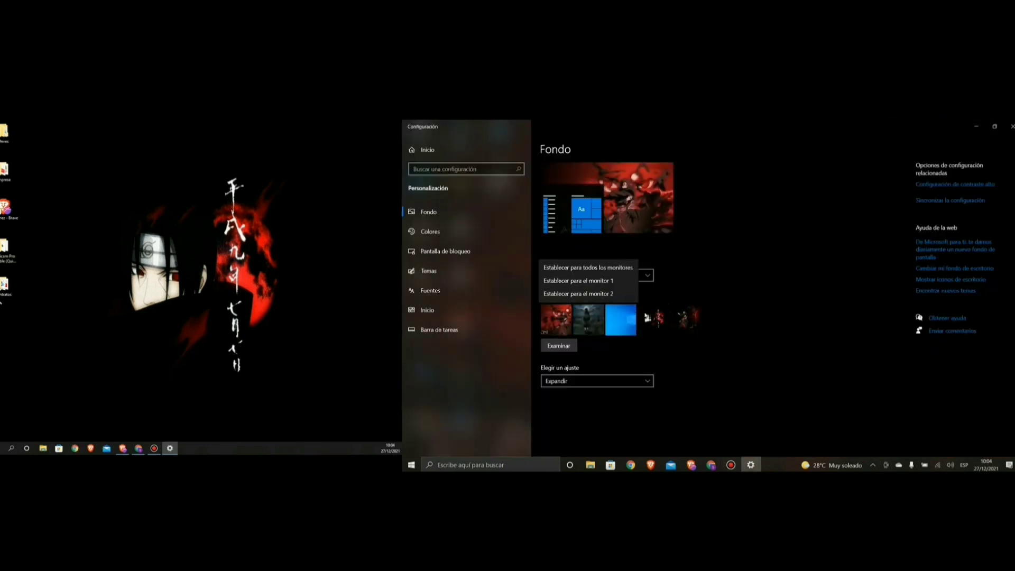
click(601, 282)
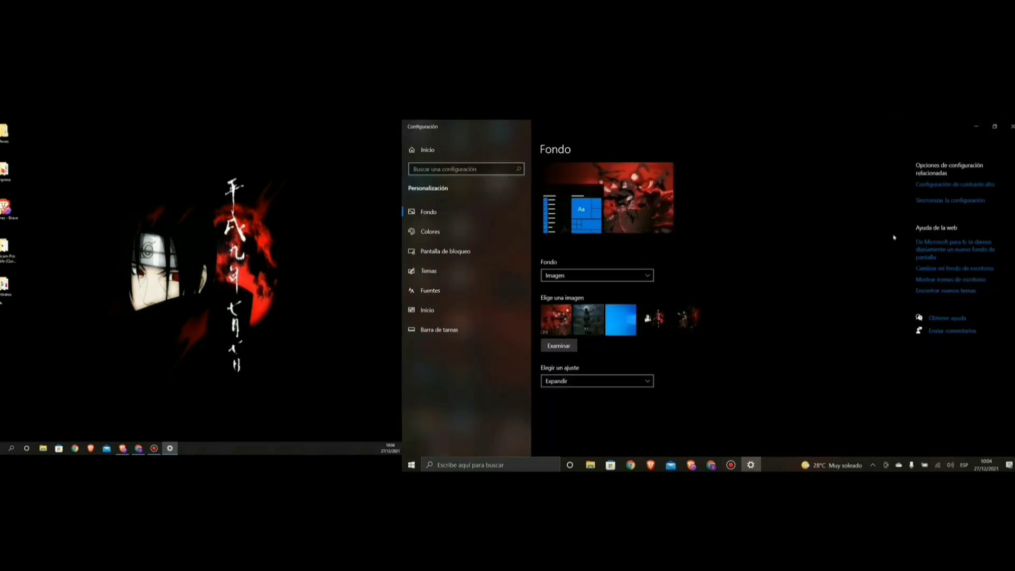
click(977, 127)
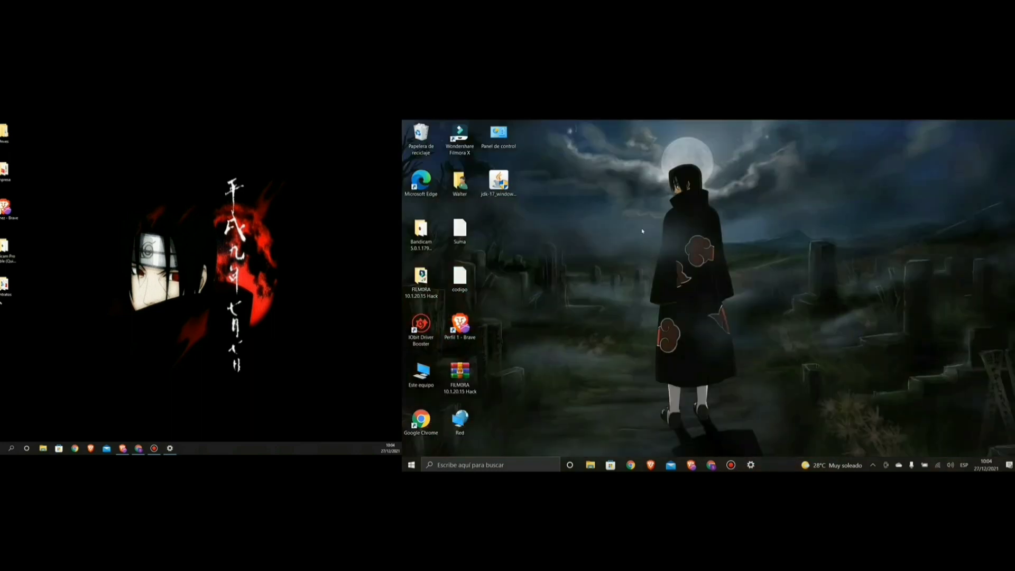
drag(615, 298, 804, 207)
drag(146, 216, 521, 266)
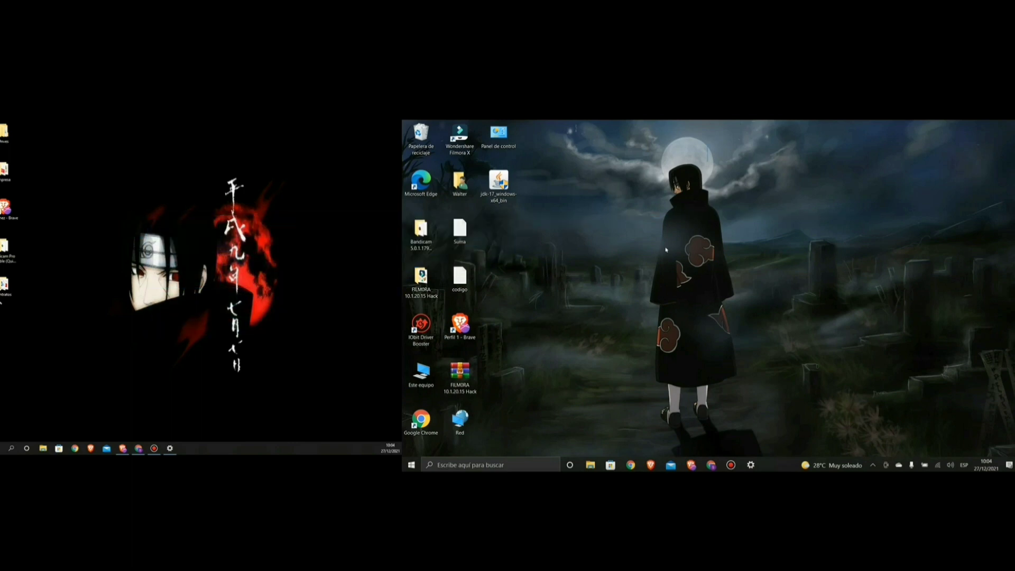